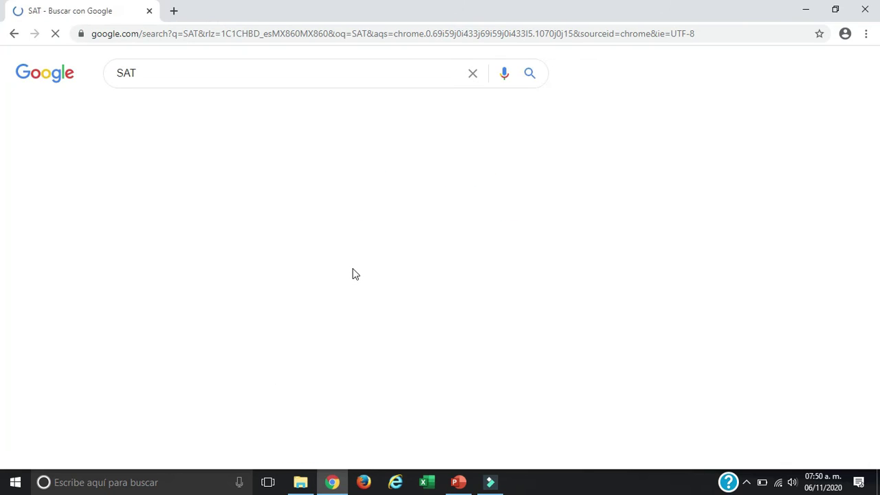
Step: Open the SAT portal from the search results and show the full list of Declaraciones for individuals
left_click(223, 181)
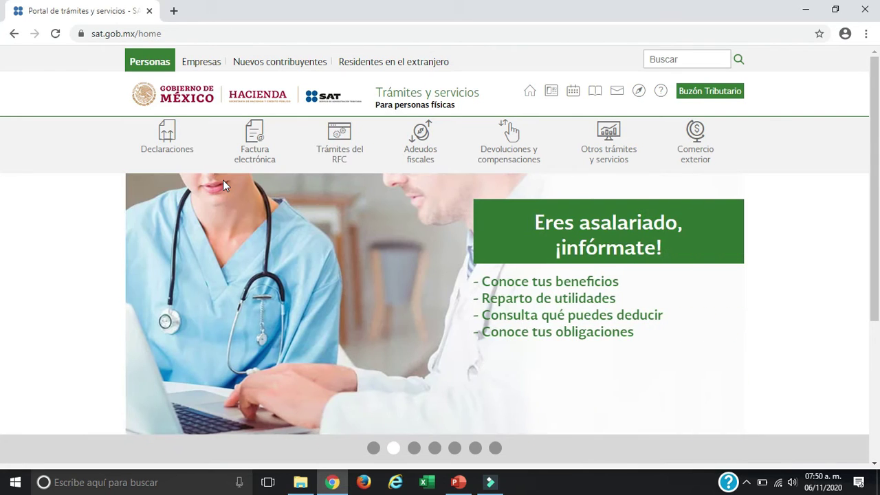
mouse_move(149, 151)
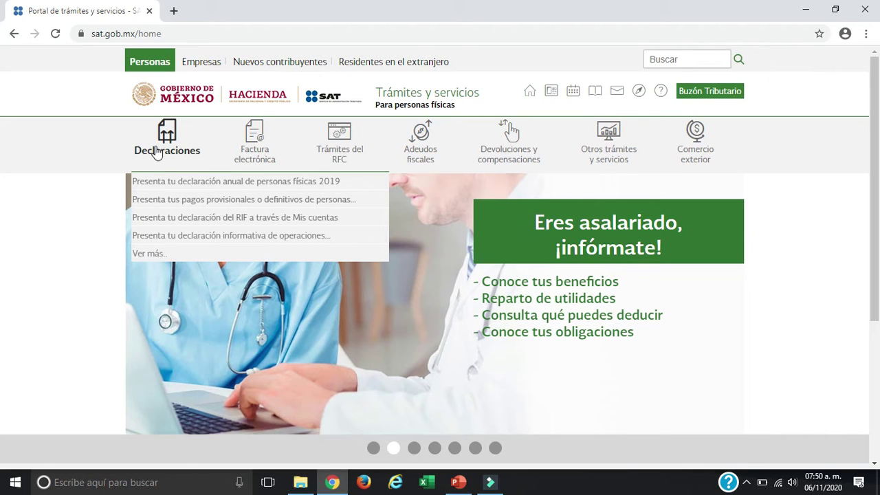
left_click(156, 255)
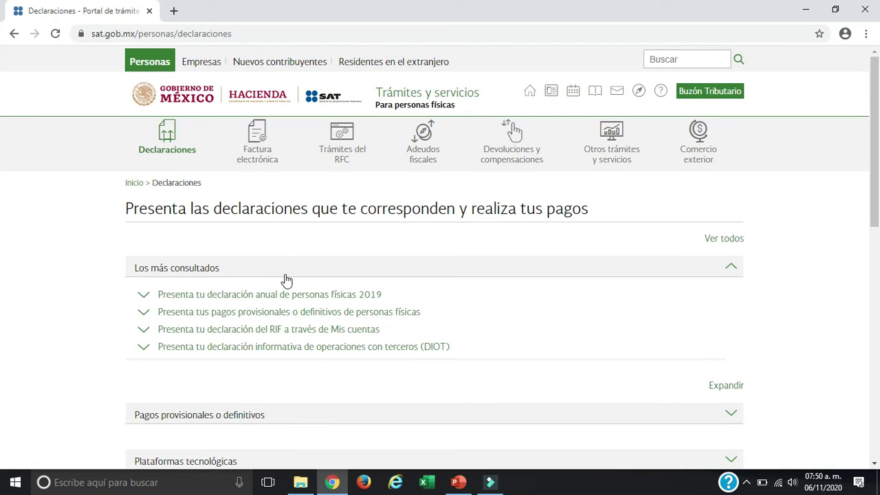
Step: Try to open "Presenta tu declaración de pagos" under Plataformas tecnológicas, and return to the declarations list
scroll(286, 281, "down", 3)
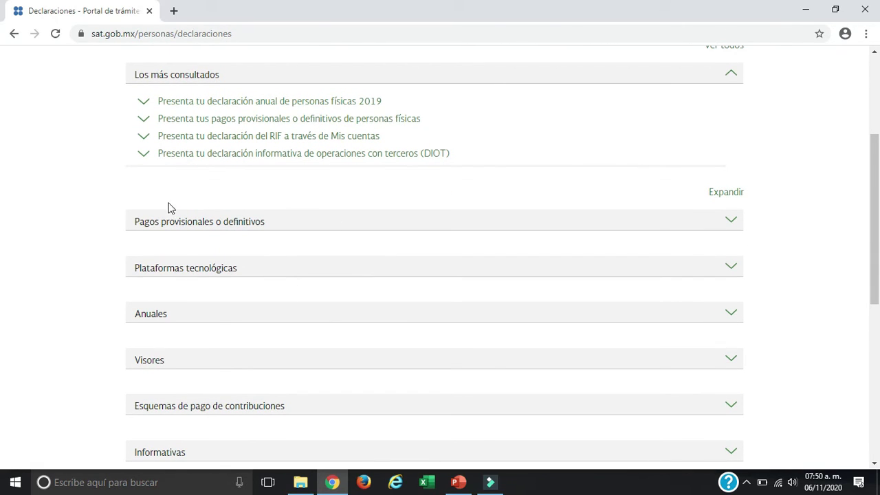
left_click(229, 276)
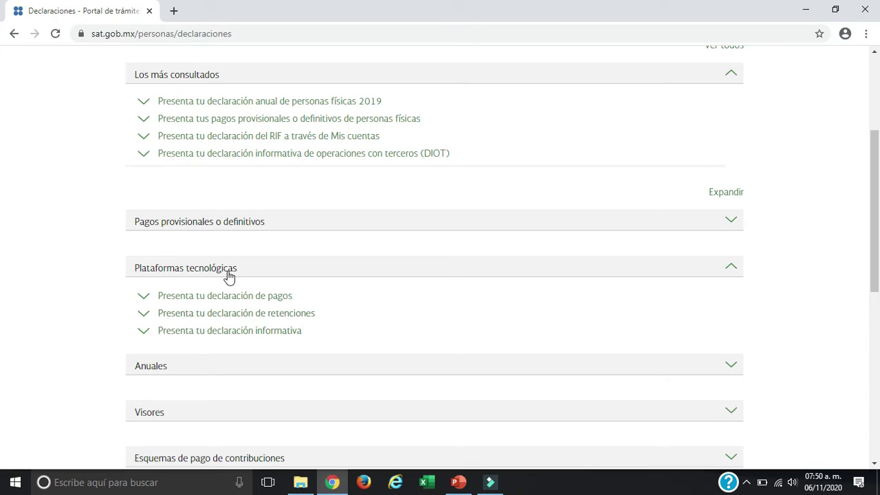
left_click(252, 296)
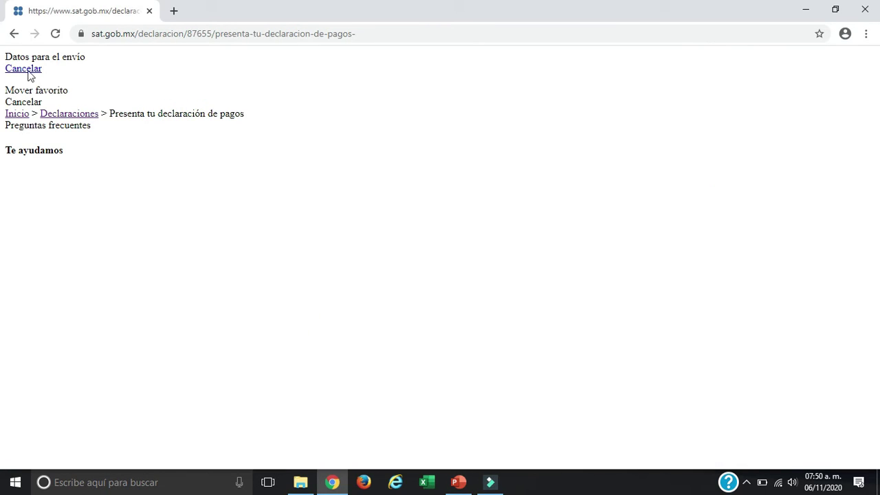
left_click(14, 38)
Step: Open "Presenta tu declaración de pagos" under Plataformas tecnológicas and start the online procedure
scroll(216, 287, "down", 3)
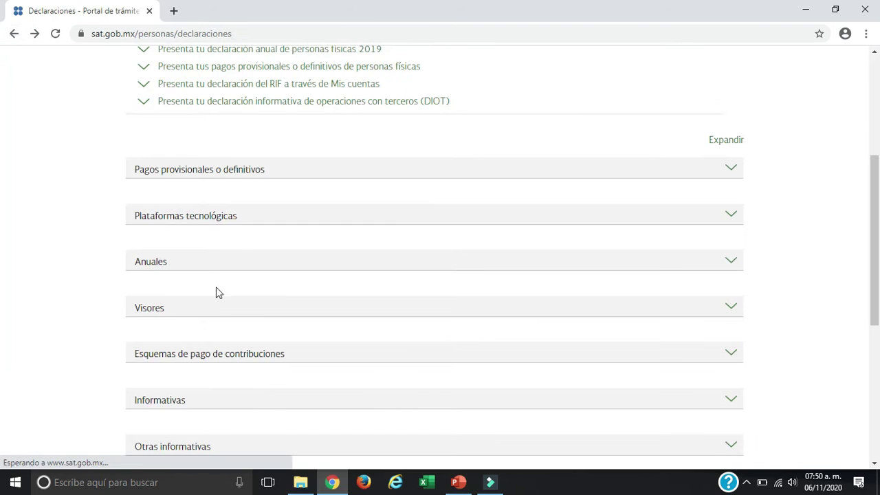
left_click(195, 224)
left_click(202, 250)
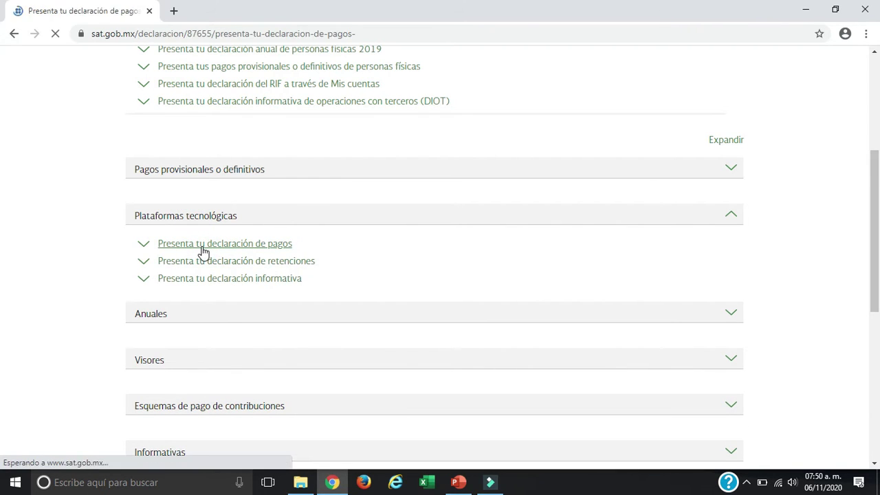
scroll(414, 328, "down", 2)
scroll(413, 328, "down", 10)
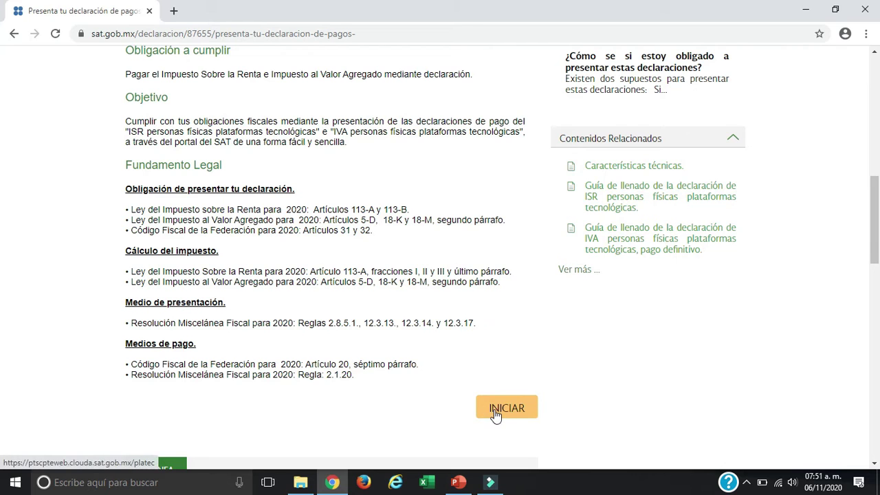
left_click(496, 412)
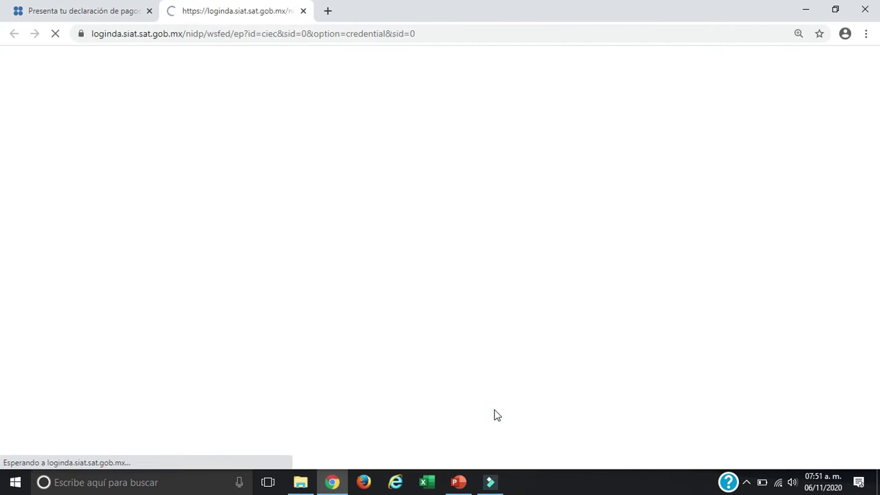
Step: Start a declaration for the period Octubre with declaration type Normal, and proceed to its administration page
scroll(465, 334, "down", 2)
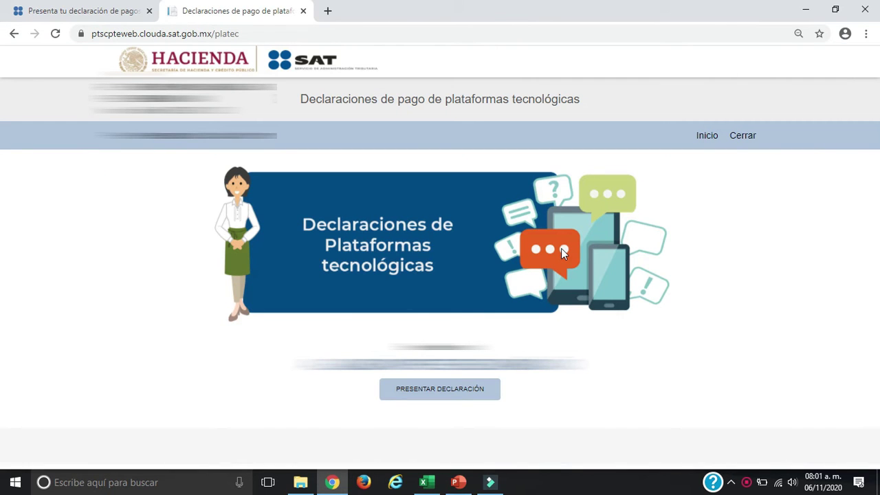
left_click(447, 396)
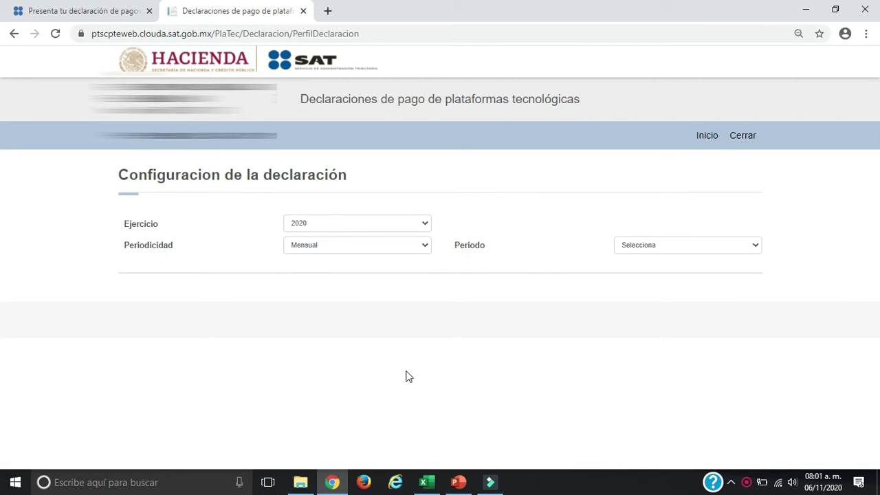
left_click(758, 248)
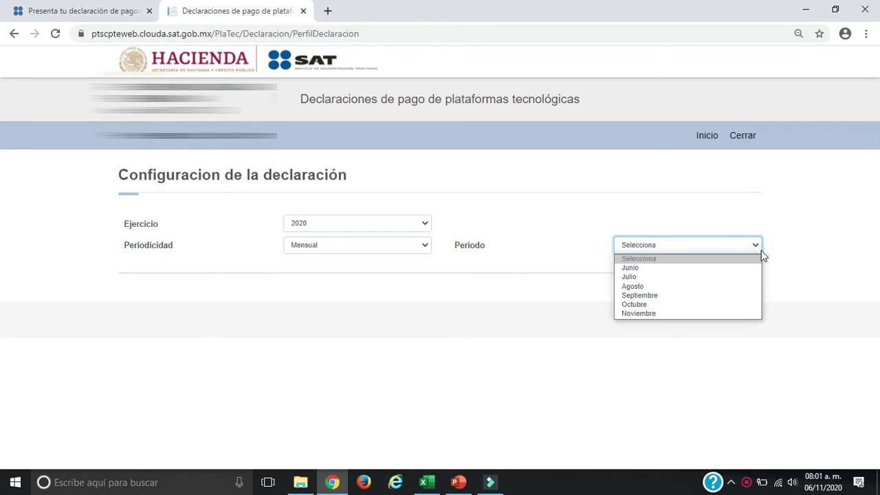
left_click(746, 307)
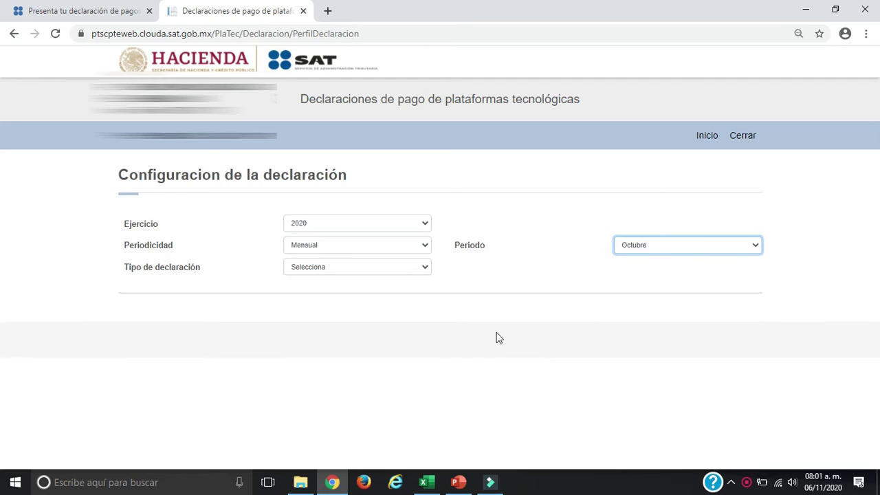
left_click(424, 268)
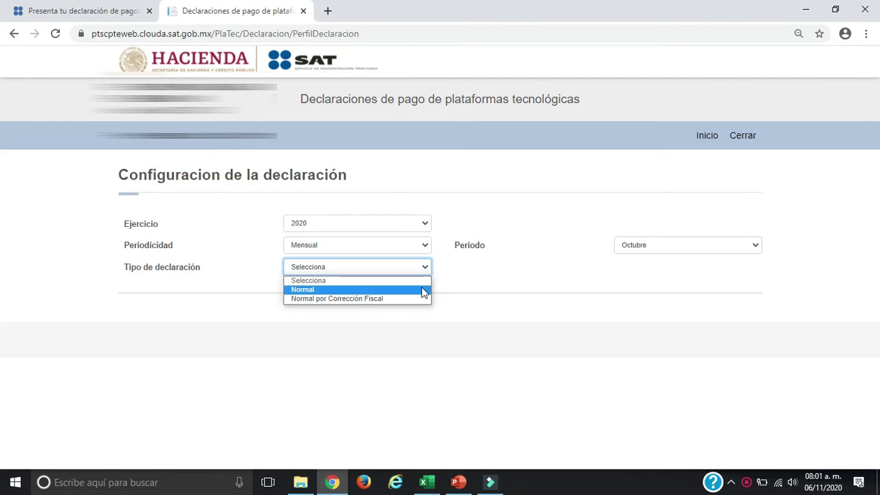
left_click(422, 290)
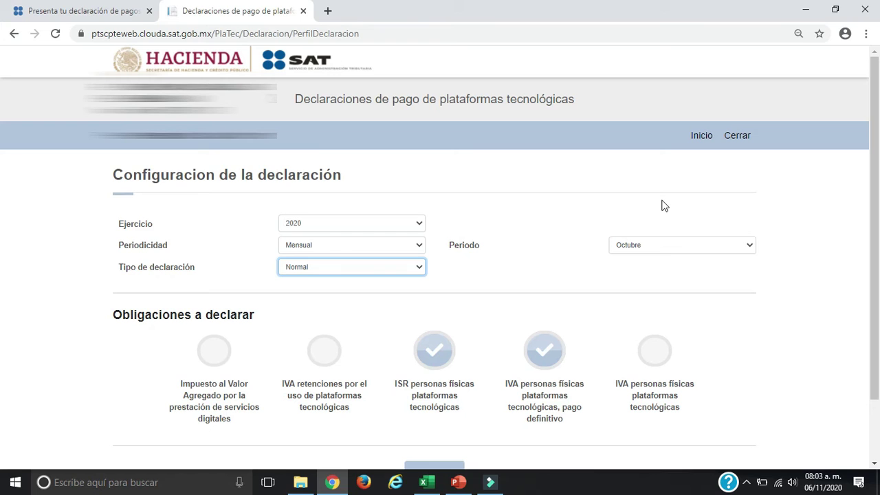
scroll(565, 276, "down", 1)
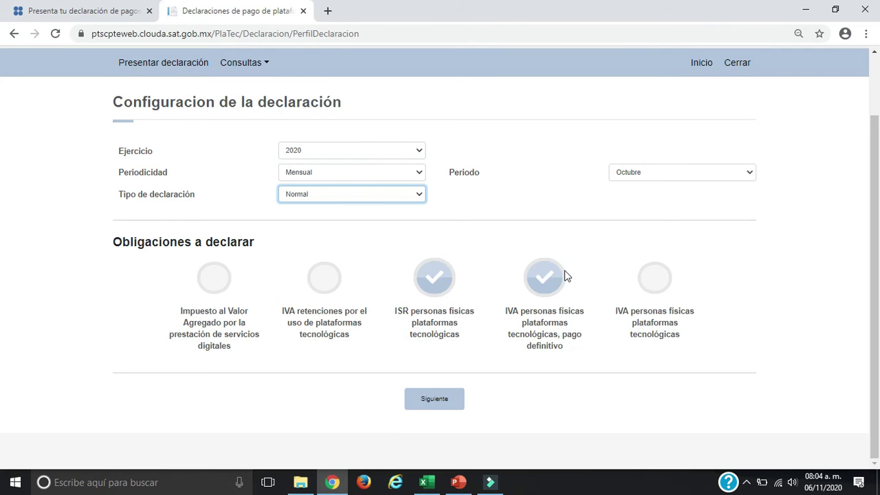
left_click(426, 398)
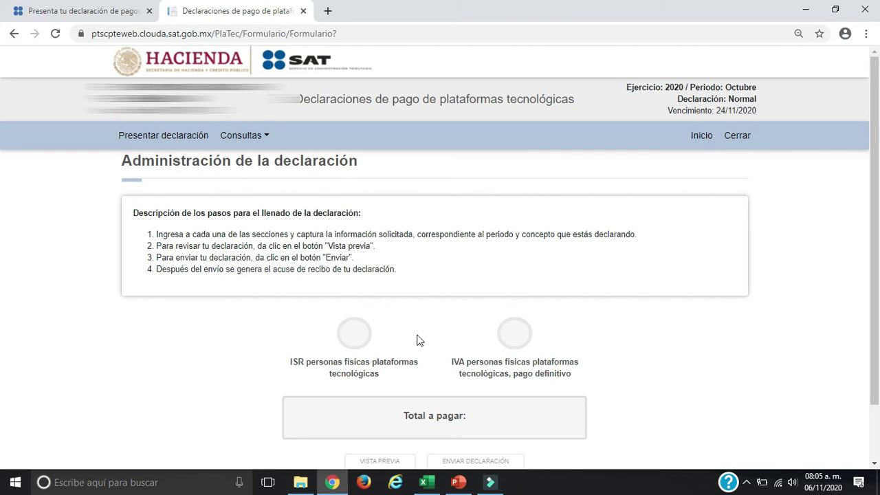
Step: In the ISR obligation, select income from servicios terrestres de pasajeros y entrega de bienes and open its details form
left_click(356, 336)
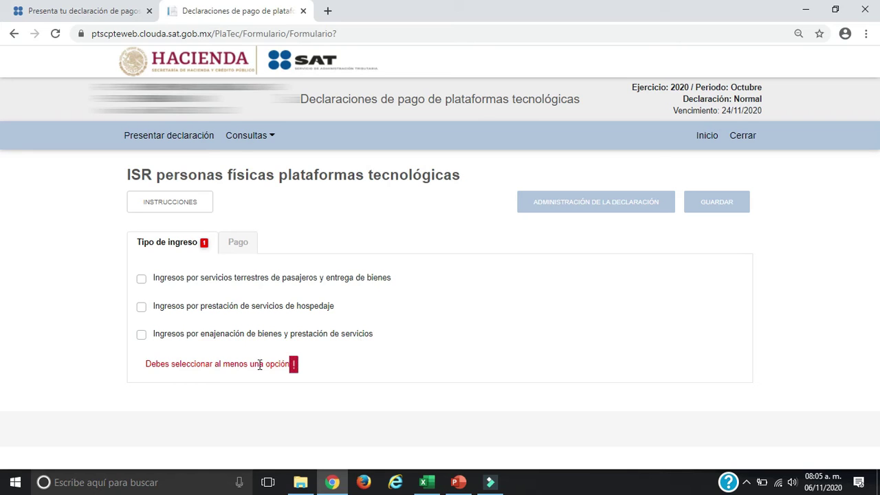
left_click(141, 279)
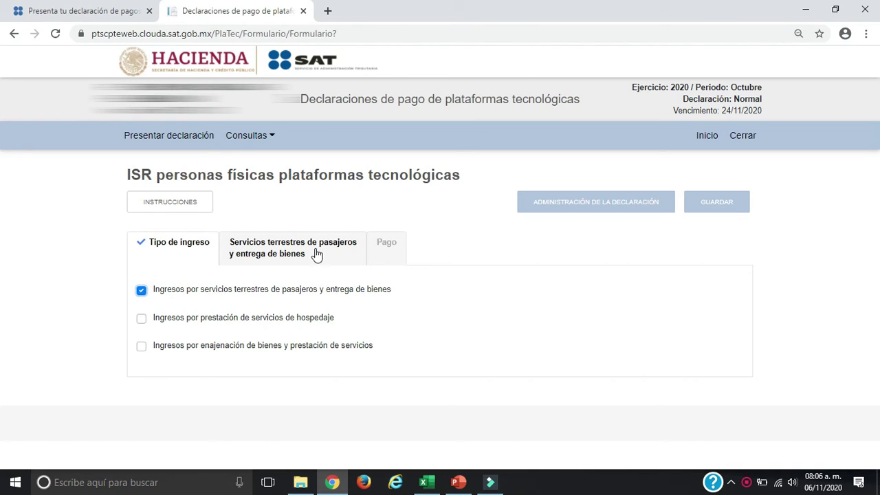
left_click(265, 255)
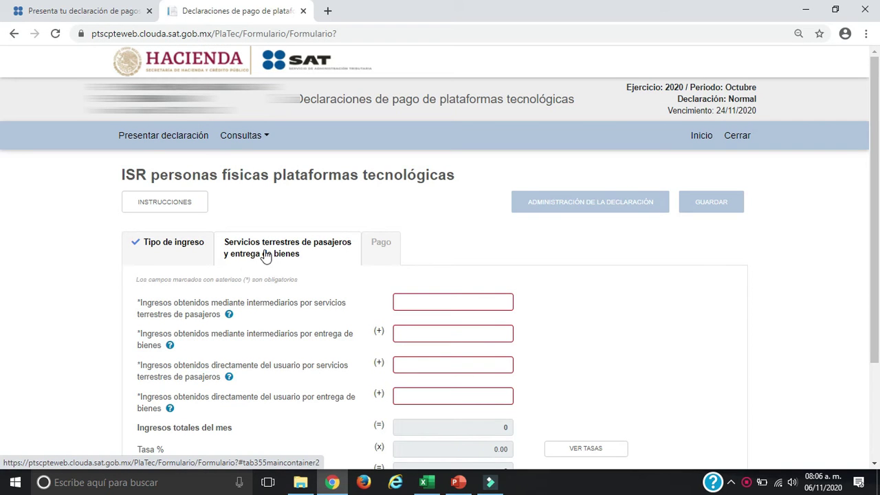
Step: Set the ISR income obtained through intermediaries to 0 for passenger services and 2200 for delivery of goods
scroll(265, 255, "down", 2)
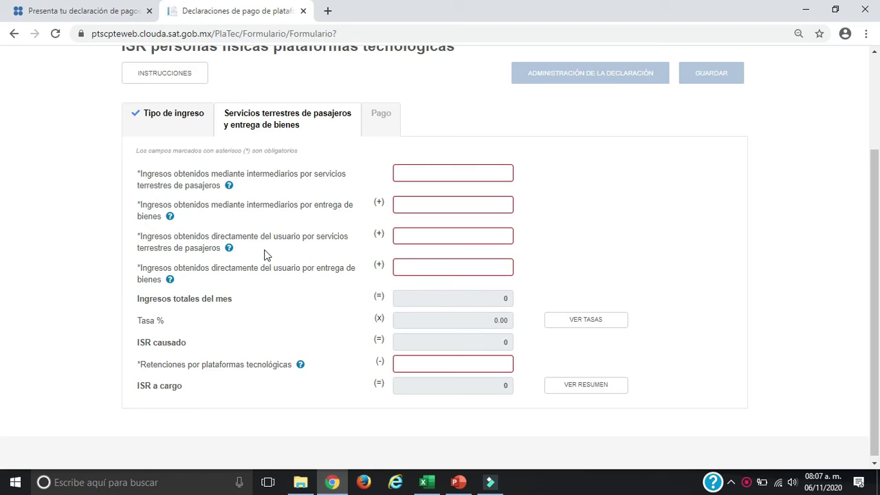
left_click(475, 172)
type("0")
left_click(593, 208)
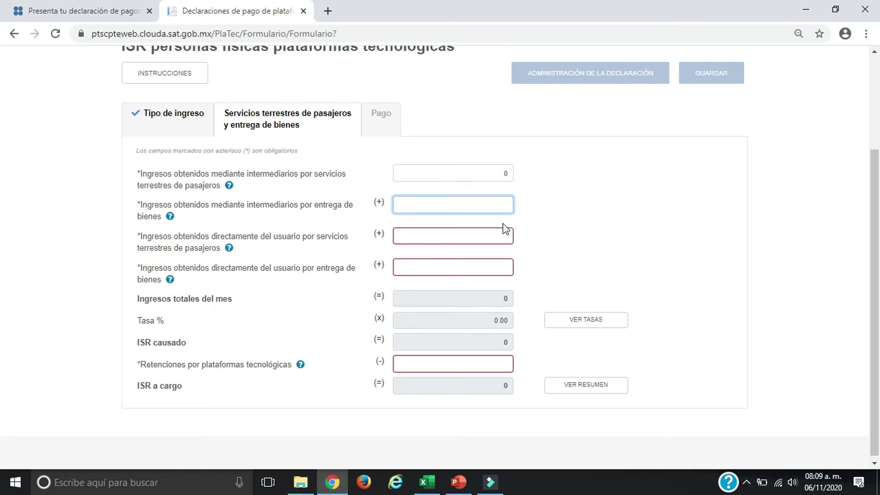
type("2200")
left_click(590, 214)
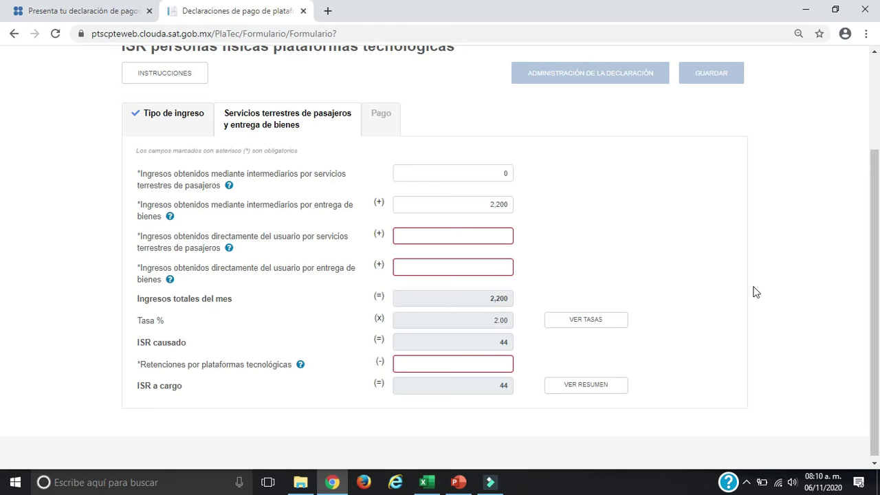
Step: Set the ISR income obtained directly from users to 0 for passenger services and 1500 for delivery of goods
left_click(500, 236)
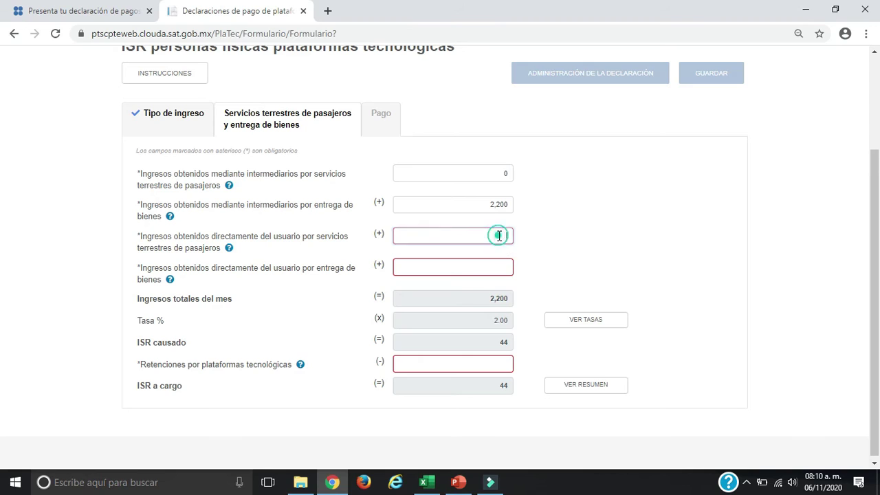
type("0")
left_click(614, 256)
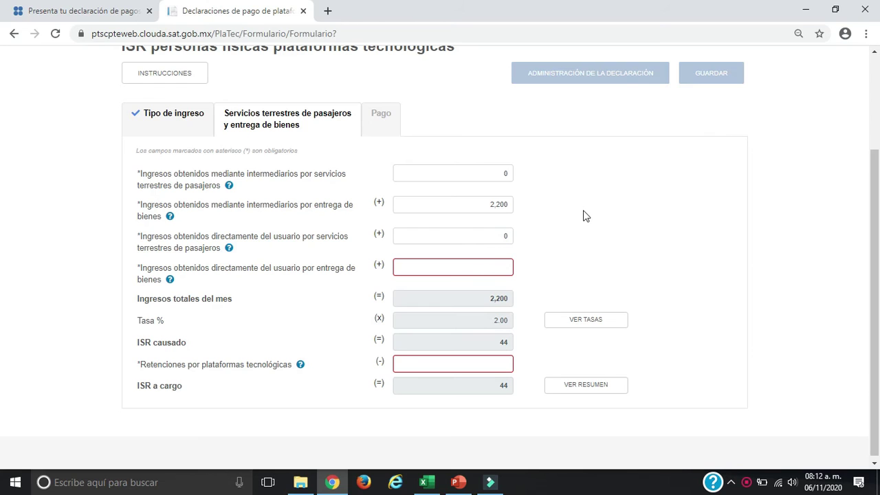
left_click(474, 269)
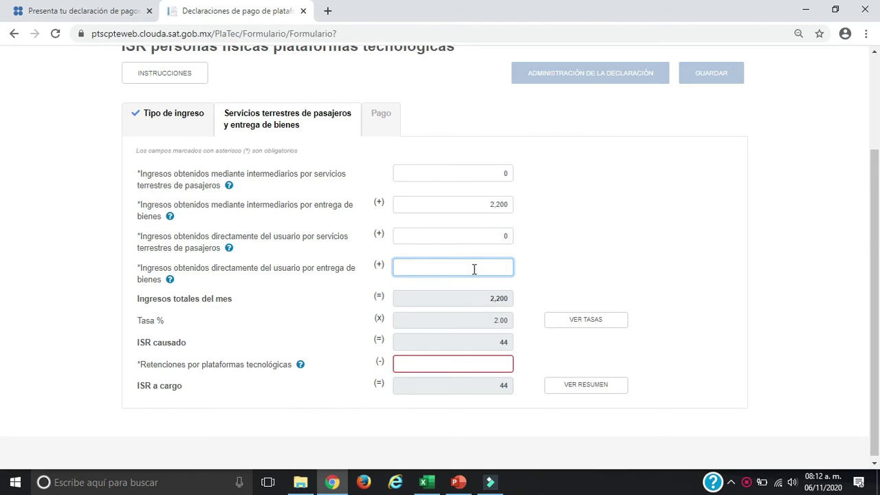
type("1500")
left_click(570, 252)
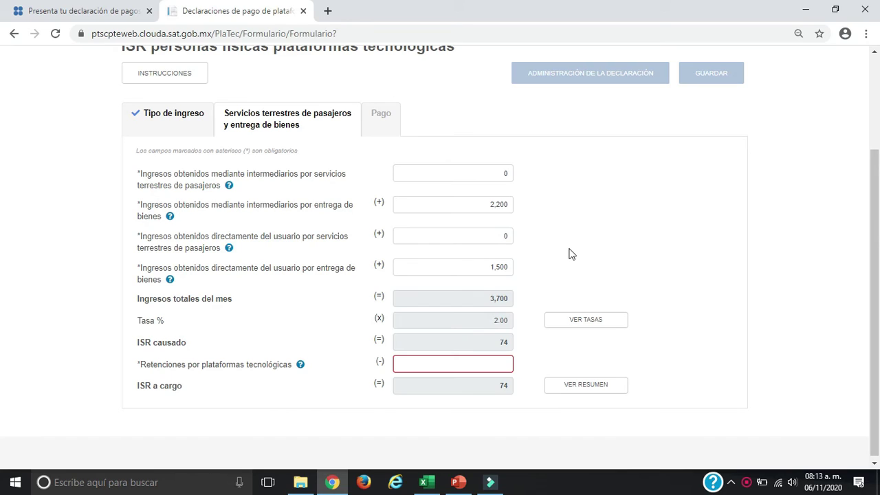
Step: Set the ISR Retenciones por plataformas tecnológicas to 44, and return to the declaration administration after viewing the payment details
left_click(472, 364)
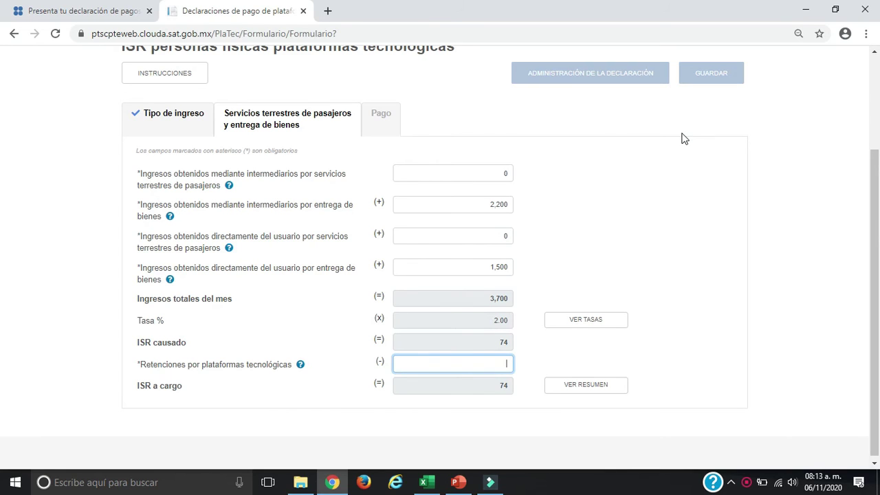
type("44")
left_click(684, 308)
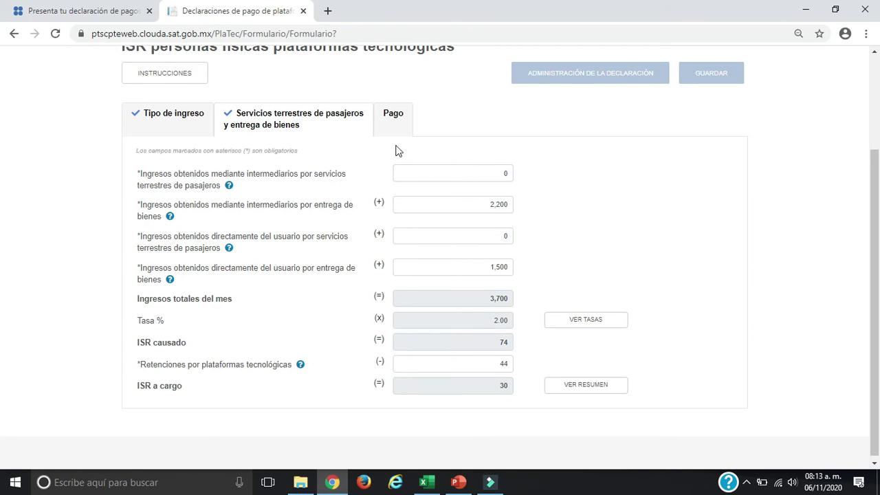
left_click(397, 116)
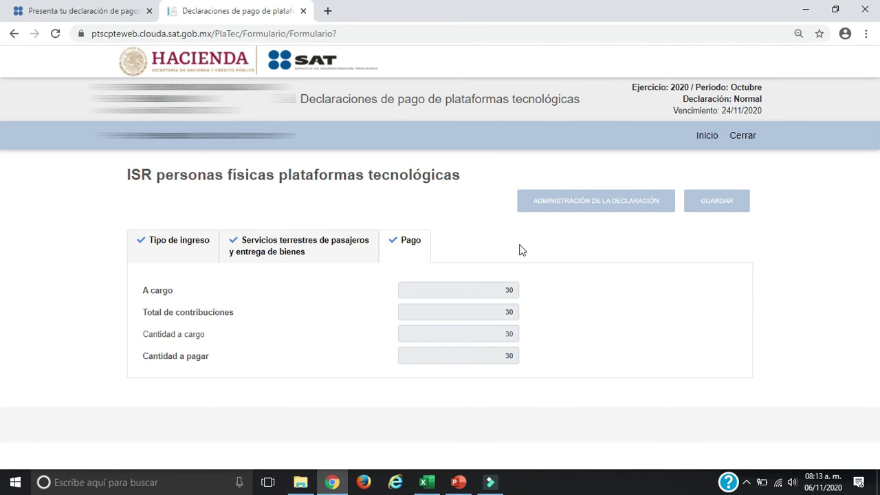
left_click(592, 205)
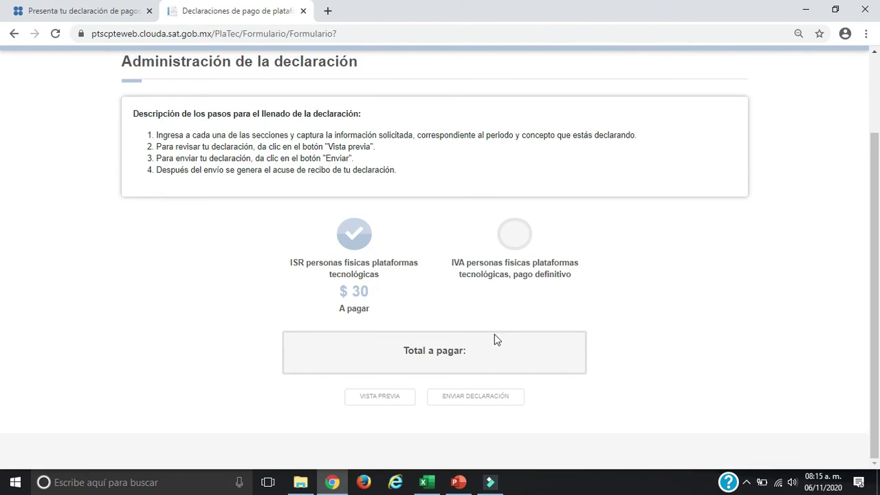
Step: In the IVA pago definitivo obligation, select income from servicios terrestres de pasajeros y entrega de bienes and open its details form
left_click(515, 242)
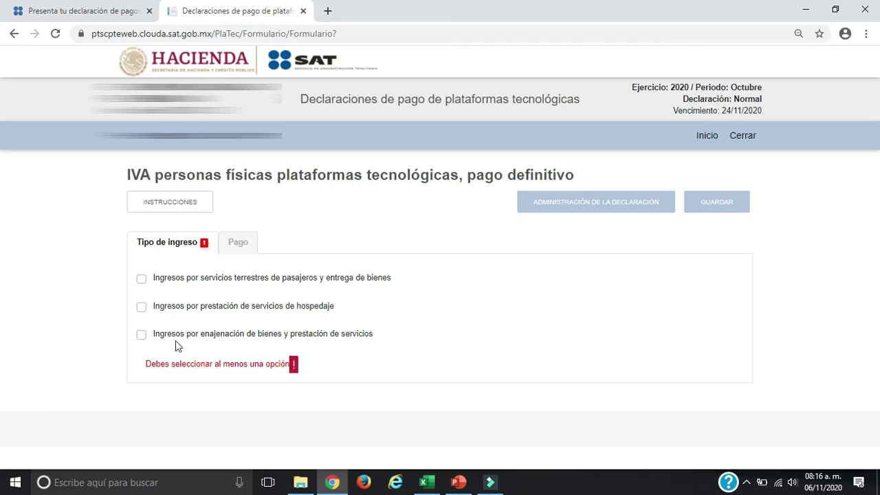
left_click(140, 279)
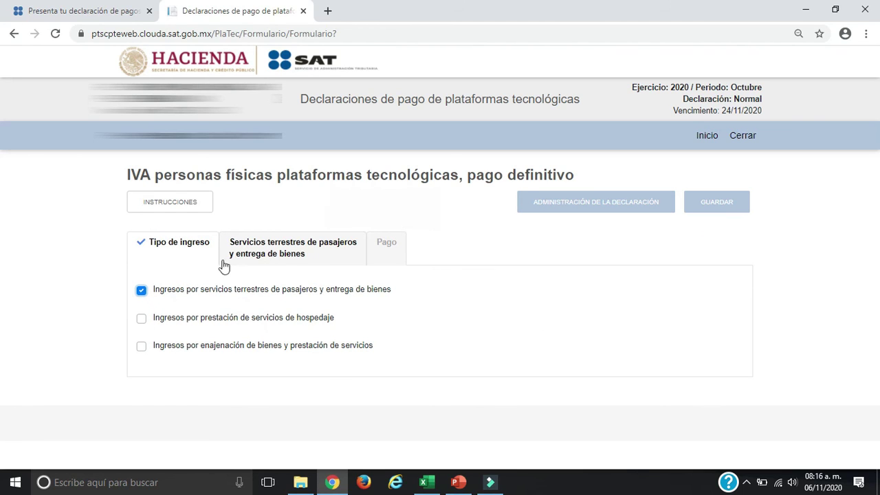
left_click(272, 255)
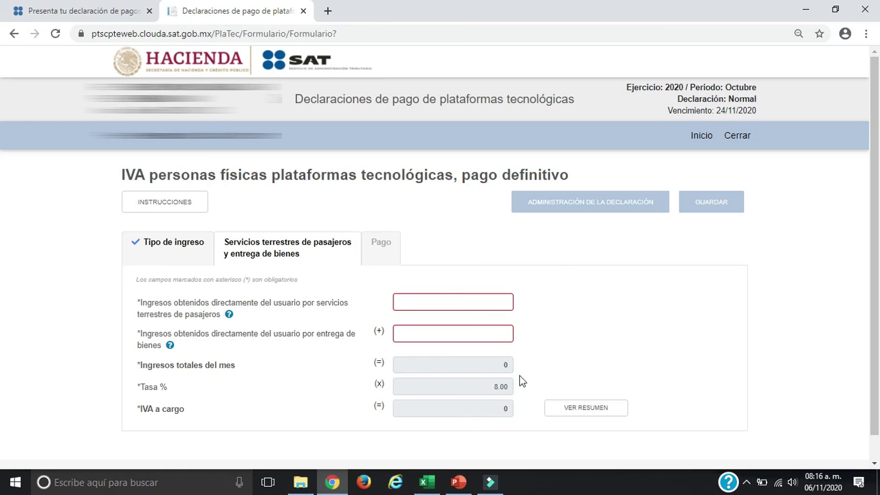
Step: Set the IVA income obtained directly from users to 0 for passenger services and 1500 for delivery of goods
left_click(487, 304)
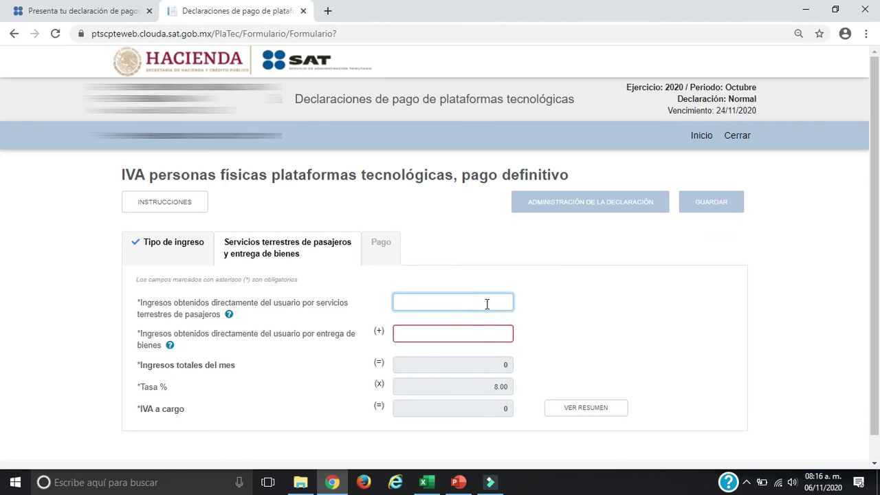
type("0")
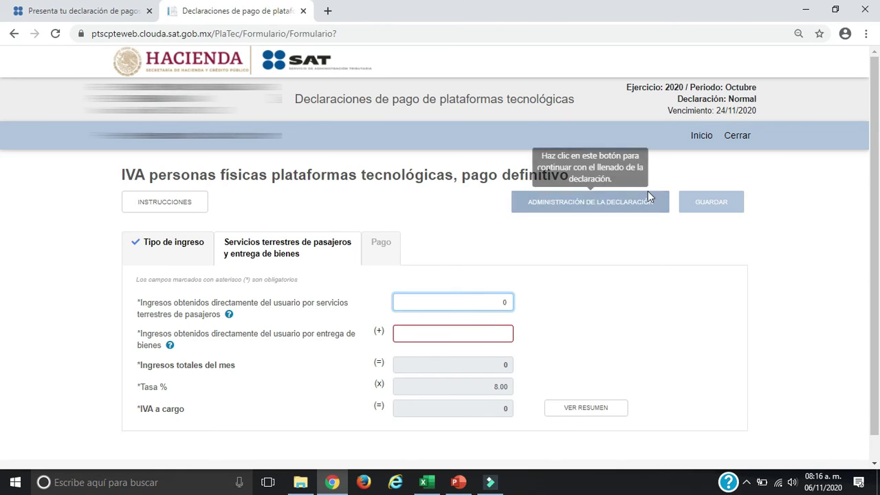
left_click(636, 306)
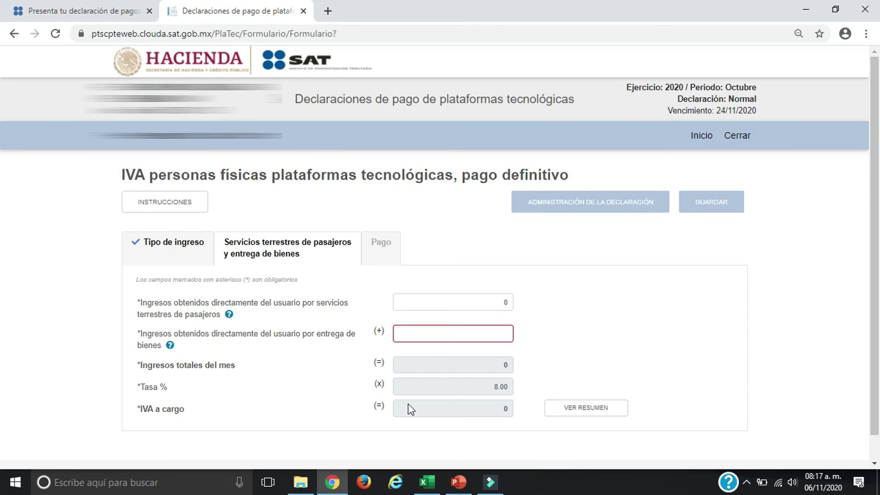
left_click(456, 333)
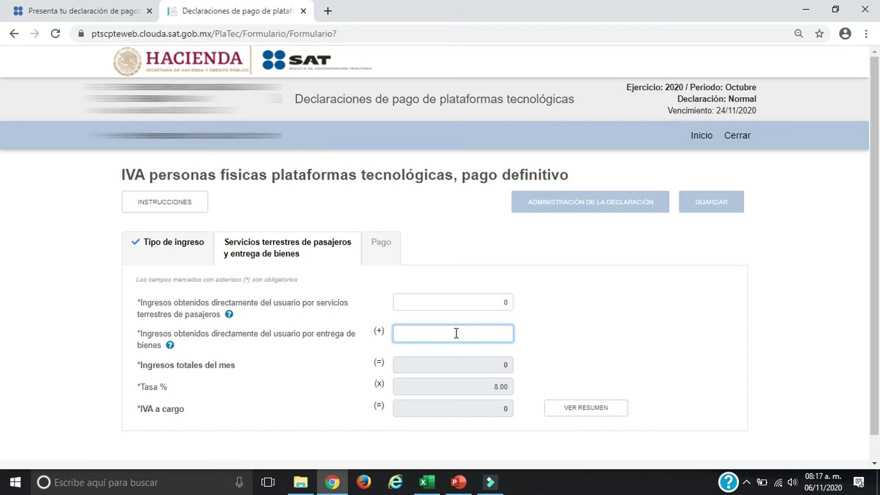
type("1500")
left_click(628, 362)
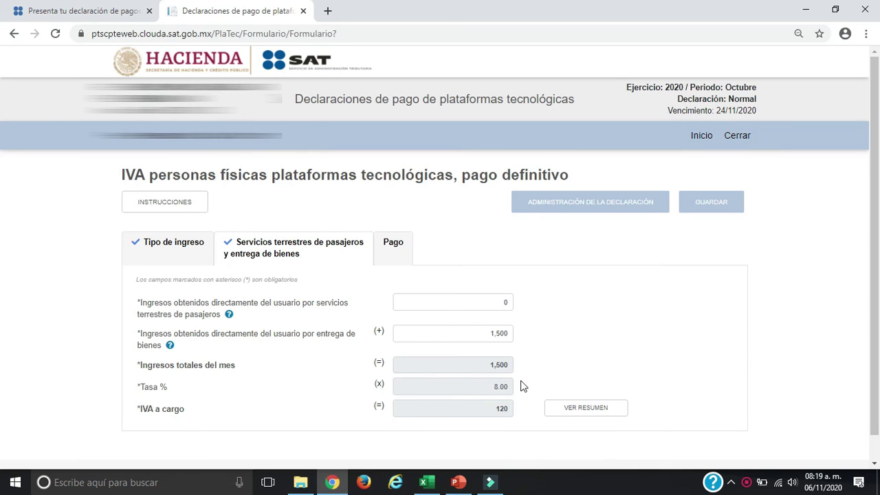
Step: View the IVA payment details, and return to the declaration administration to review the total to pay
left_click(393, 246)
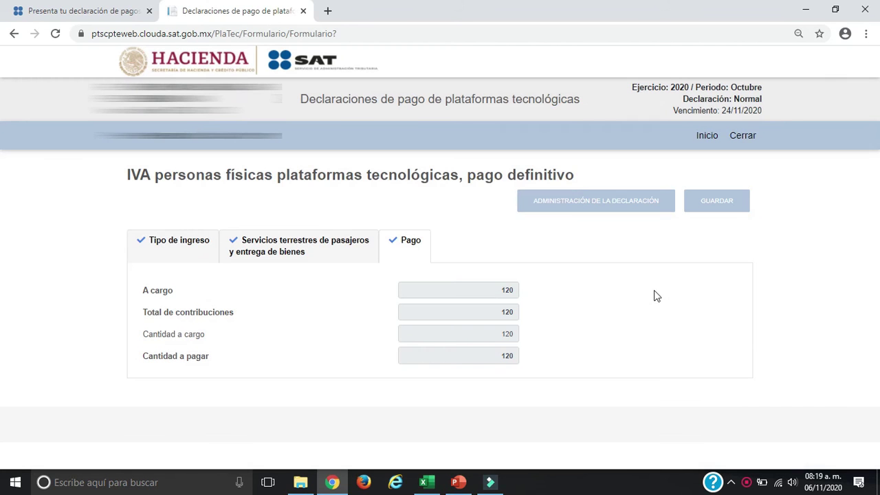
left_click(569, 206)
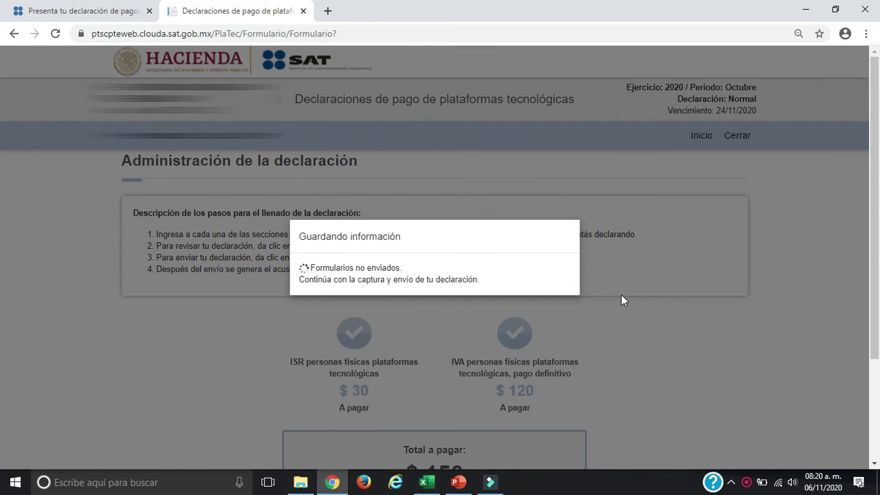
scroll(621, 300, "down", 1)
scroll(621, 301, "down", 1)
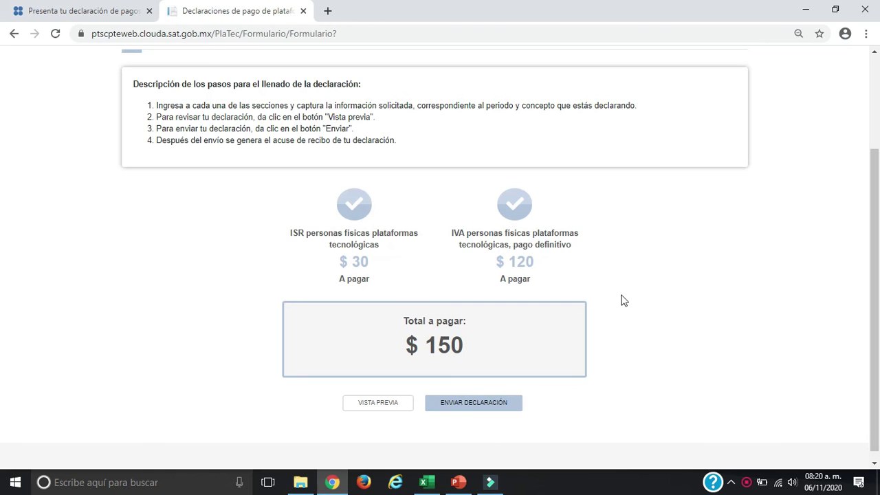